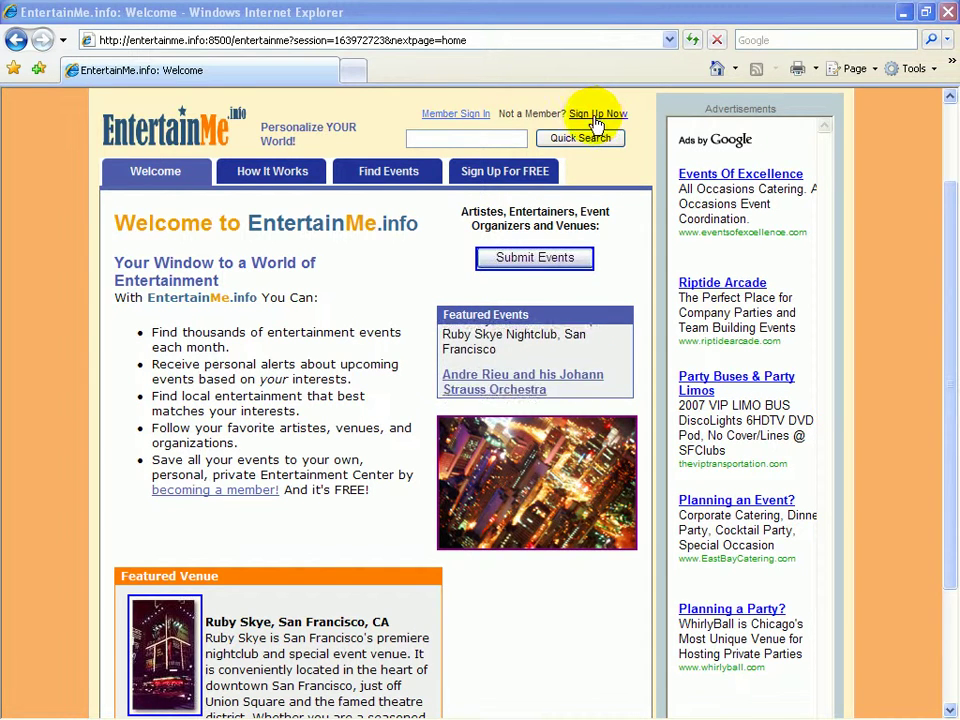
# Step: View the free sign-up form, and sign in as an existing member with the saved e-mail address and password
pyautogui.click(540, 176)
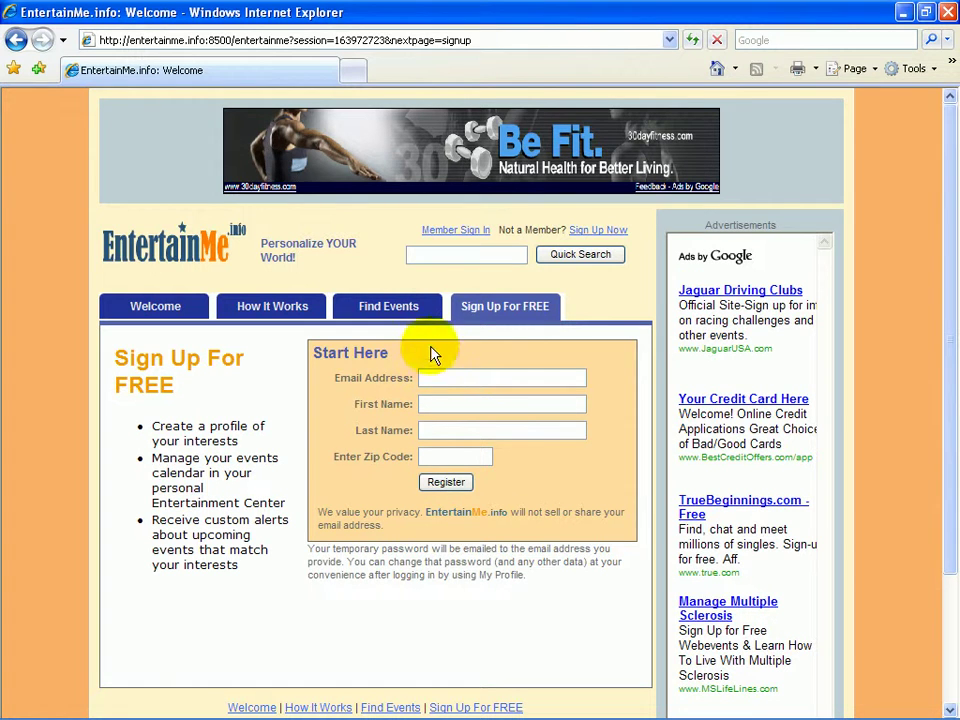
pyautogui.click(449, 236)
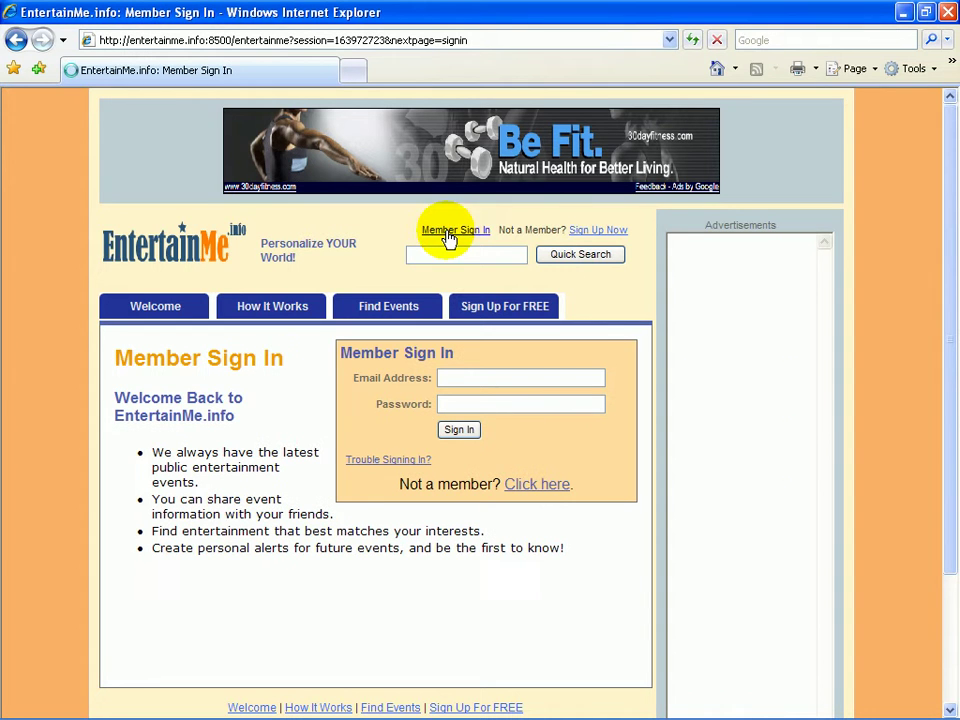
pyautogui.click(442, 378)
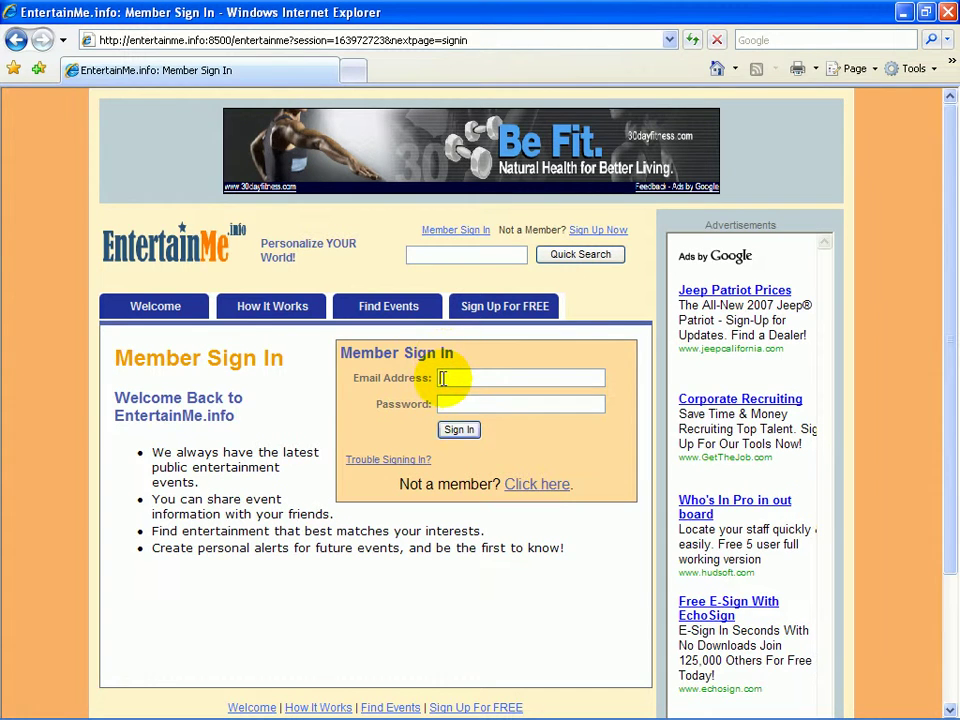
pyautogui.write('r')
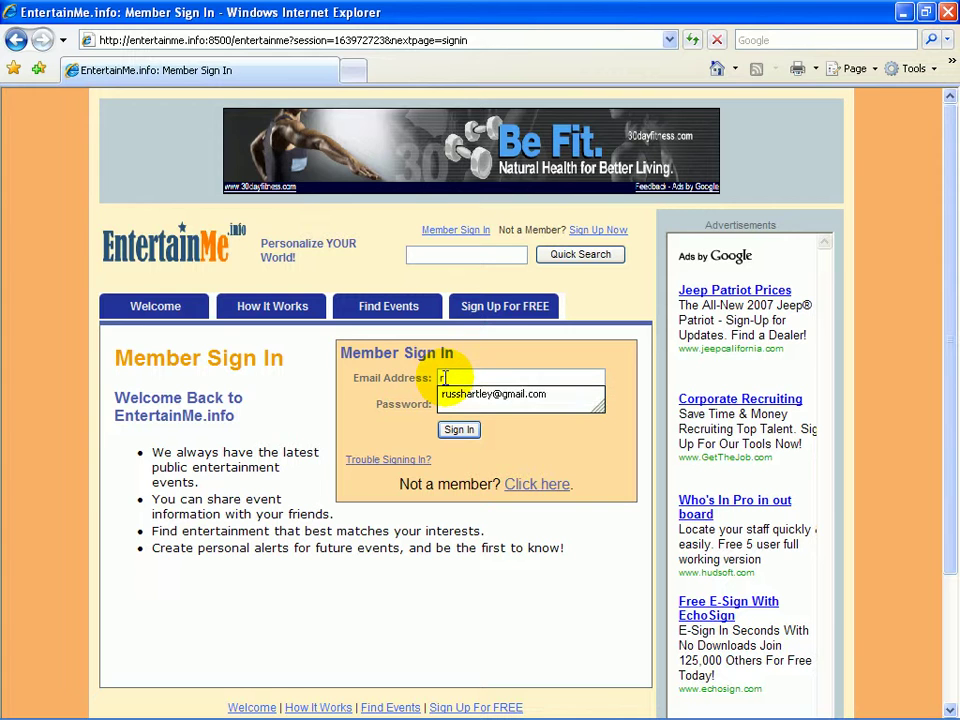
pyautogui.click(462, 395)
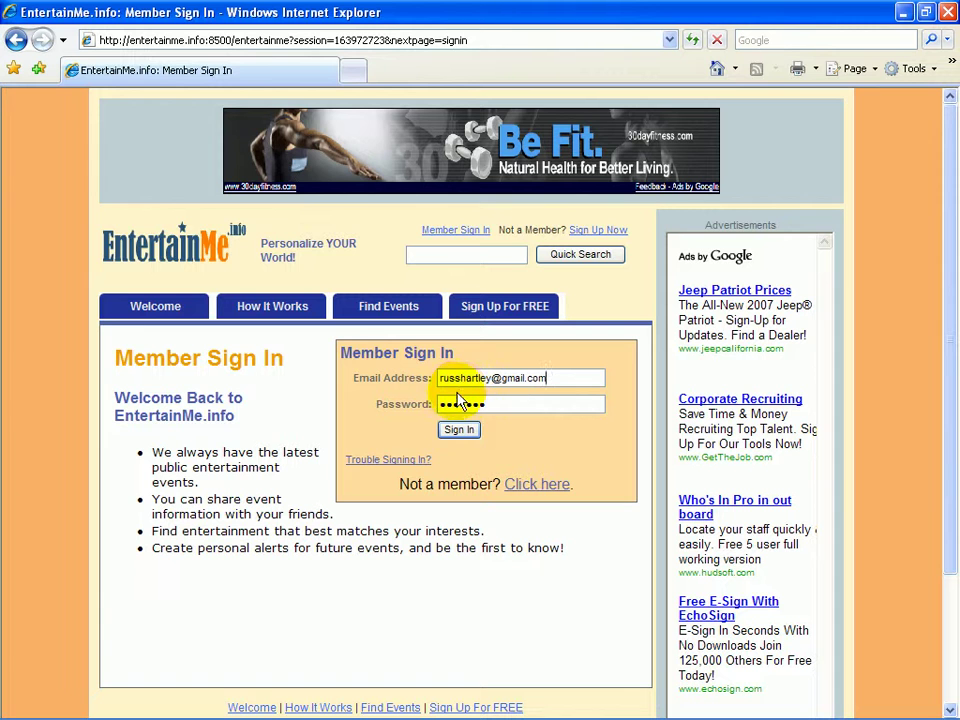
pyautogui.click(460, 430)
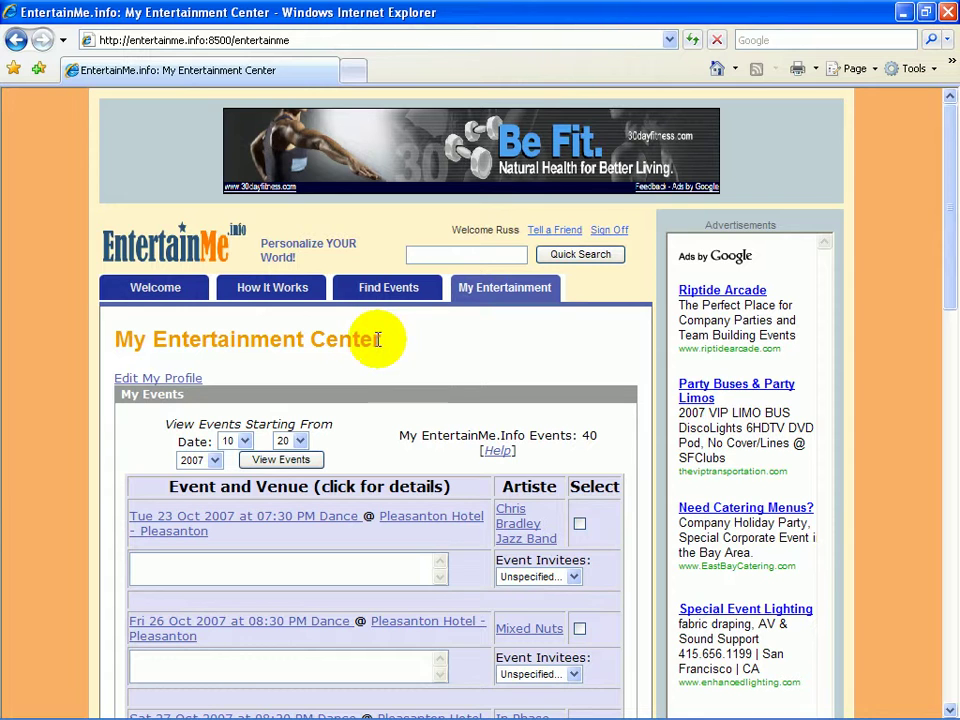
# Step: Open the member profile and review its personal data and password-change fields
pyautogui.click(157, 380)
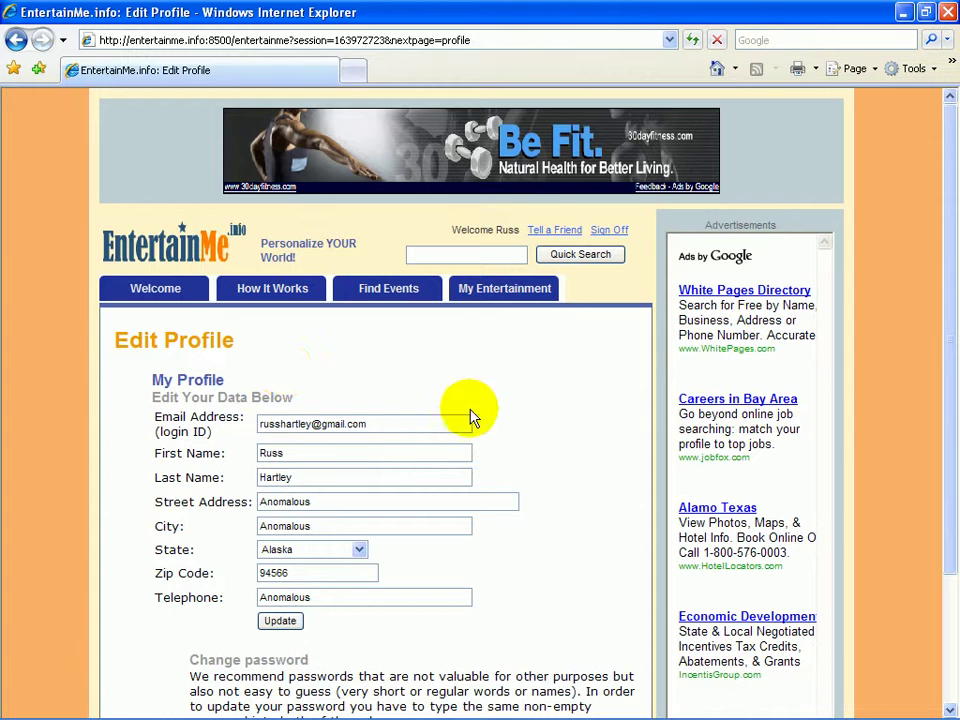
pyautogui.moveTo(949, 362); pyautogui.dragTo(949, 524)
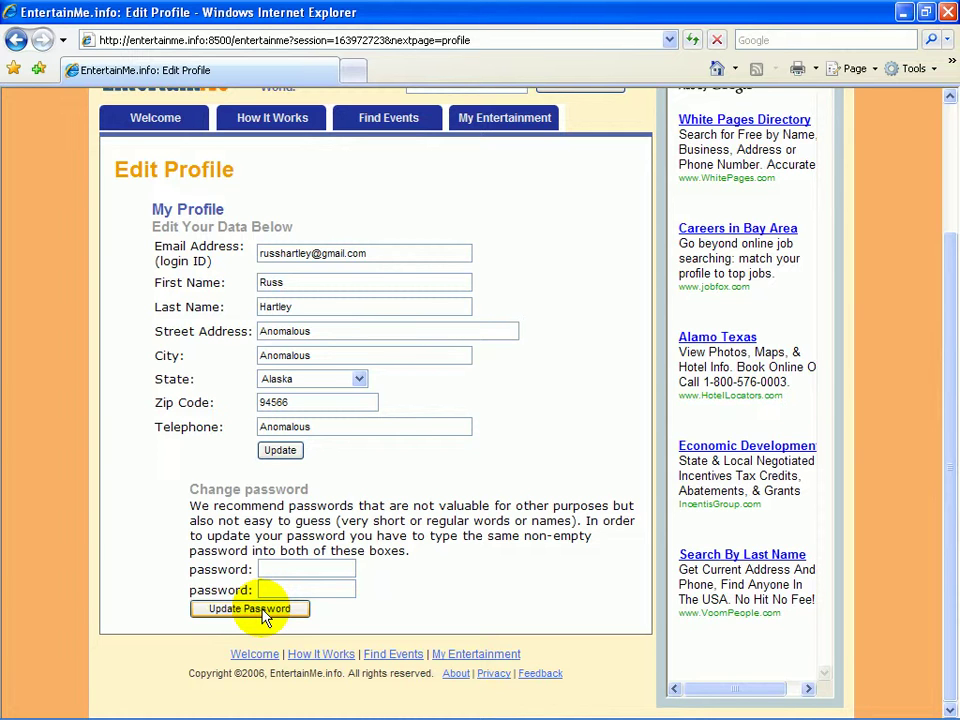
# Step: Find all events whose performer name contains "Island Wave"
pyautogui.click(399, 130)
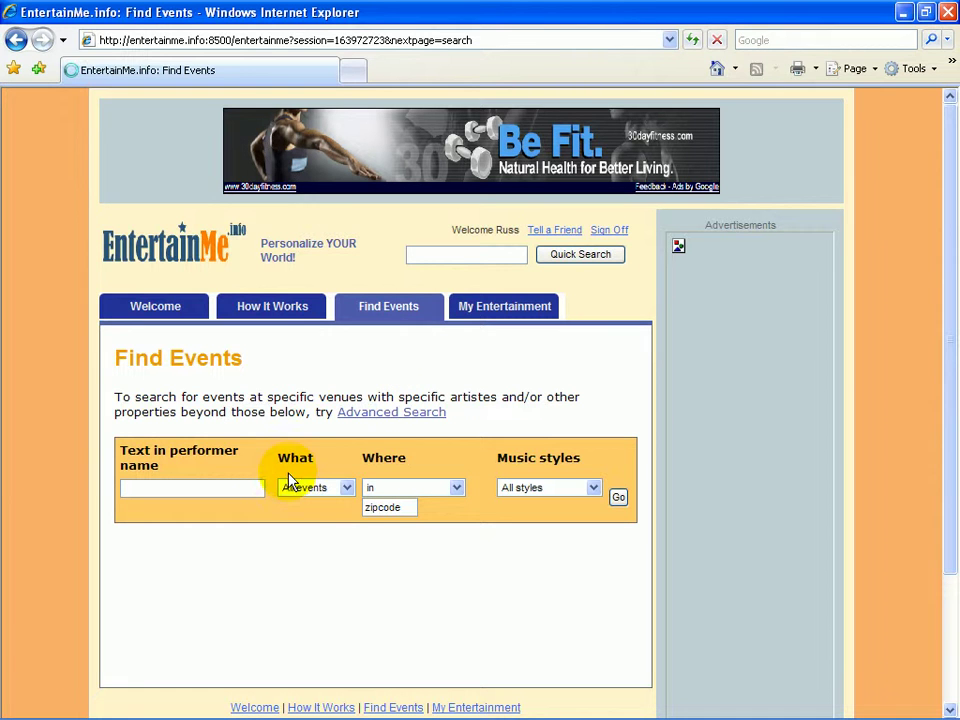
pyautogui.click(134, 489)
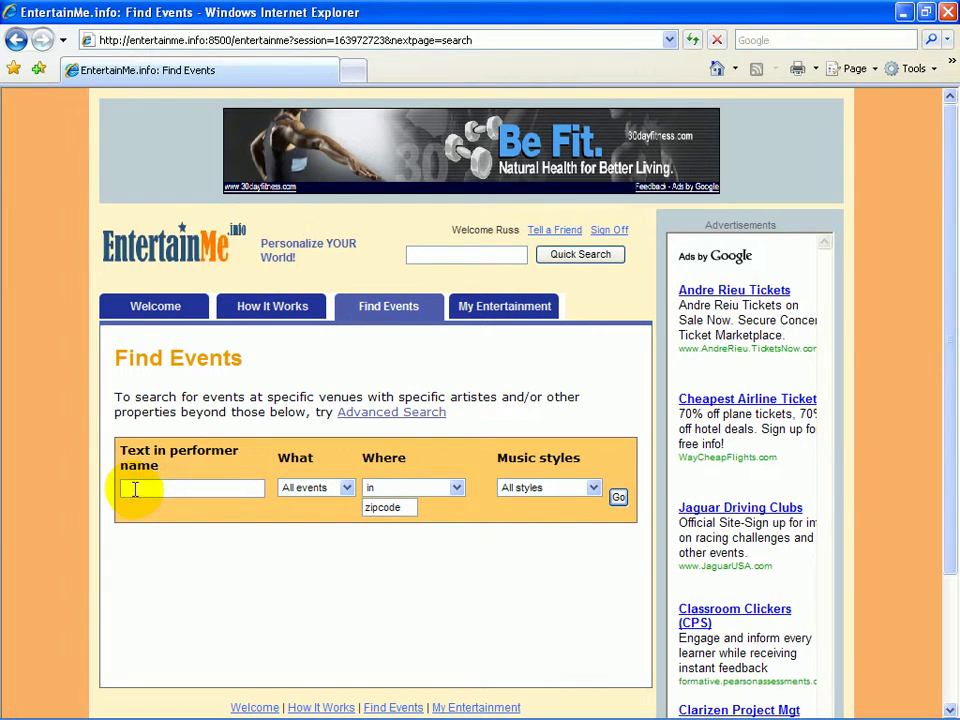
pyautogui.write('Is')
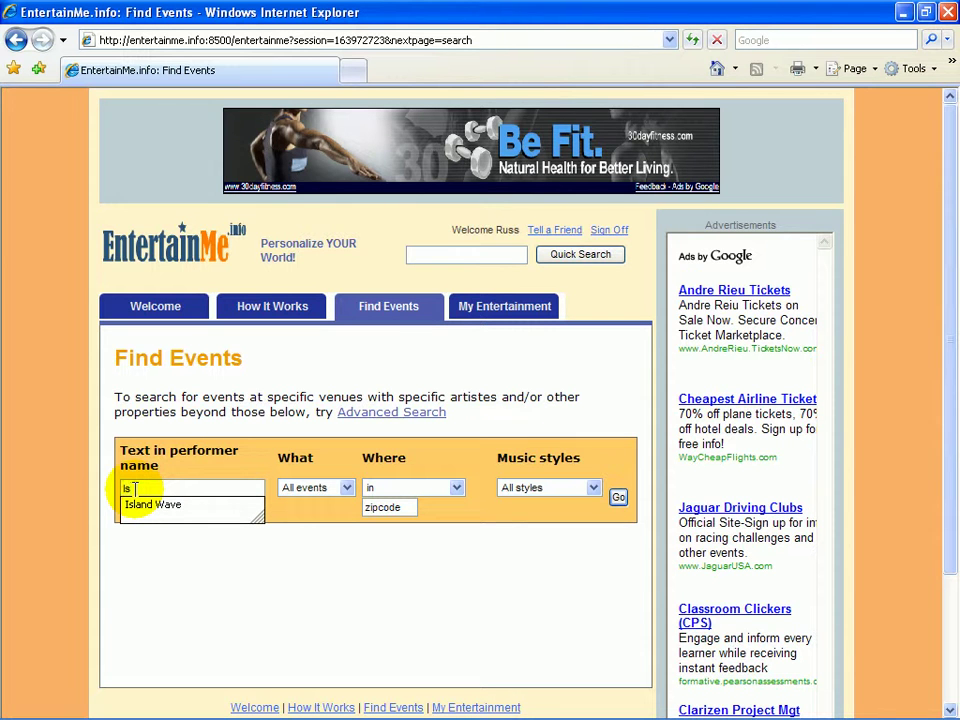
pyautogui.write('land')
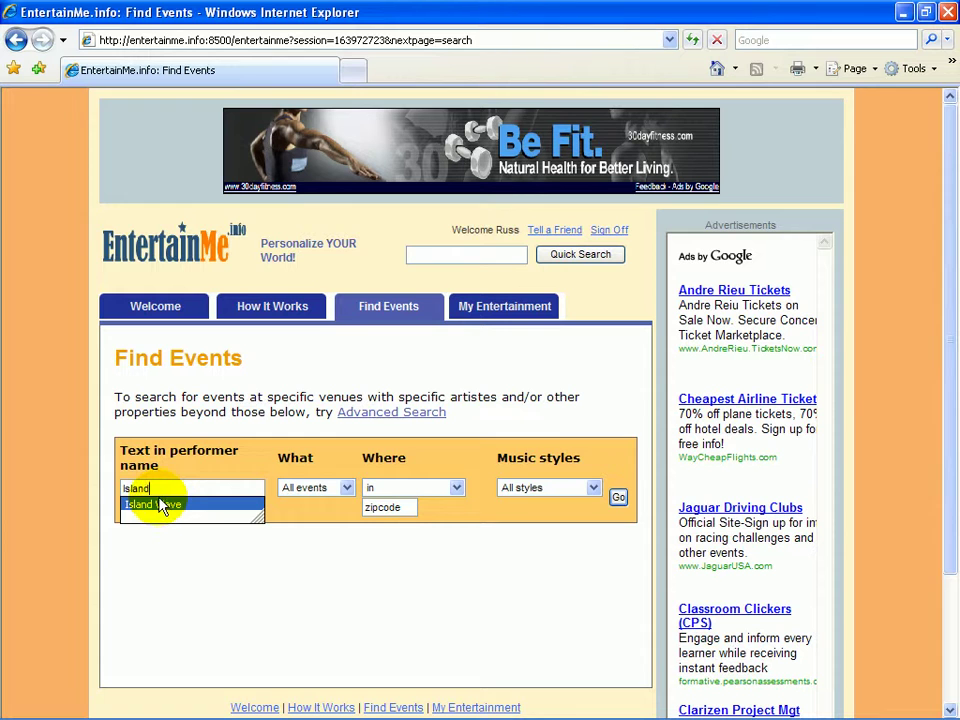
pyautogui.click(160, 505)
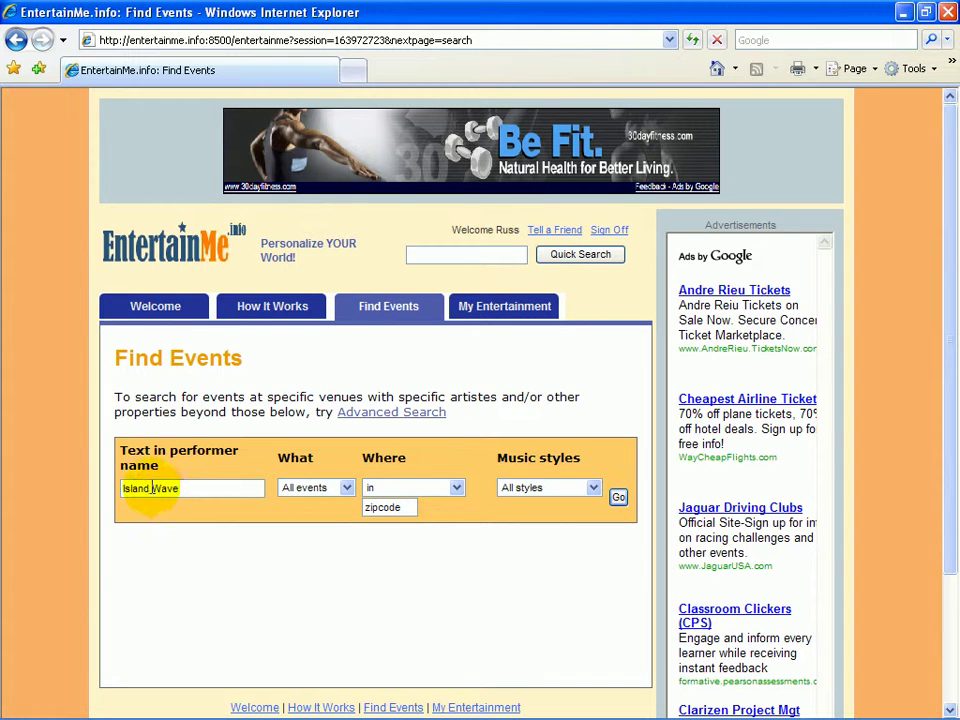
pyautogui.click(618, 499)
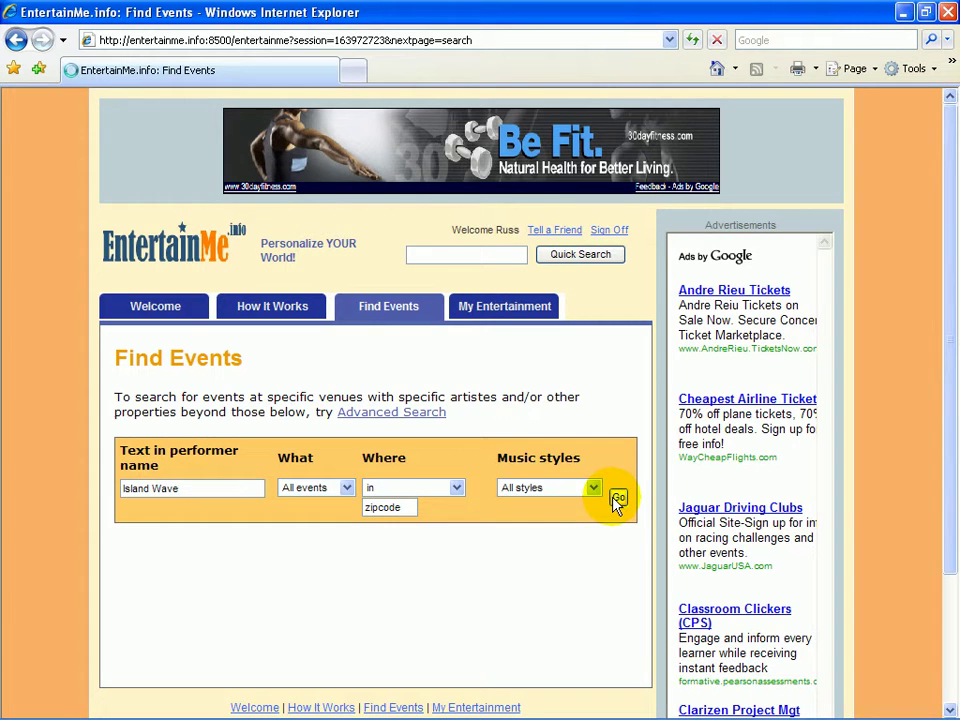
# Step: Add the Mon 31 Dec 2007 dance at the Hyatt Regency - Monterey to the Entertainment Center
pyautogui.moveTo(943, 268); pyautogui.dragTo(955, 465)
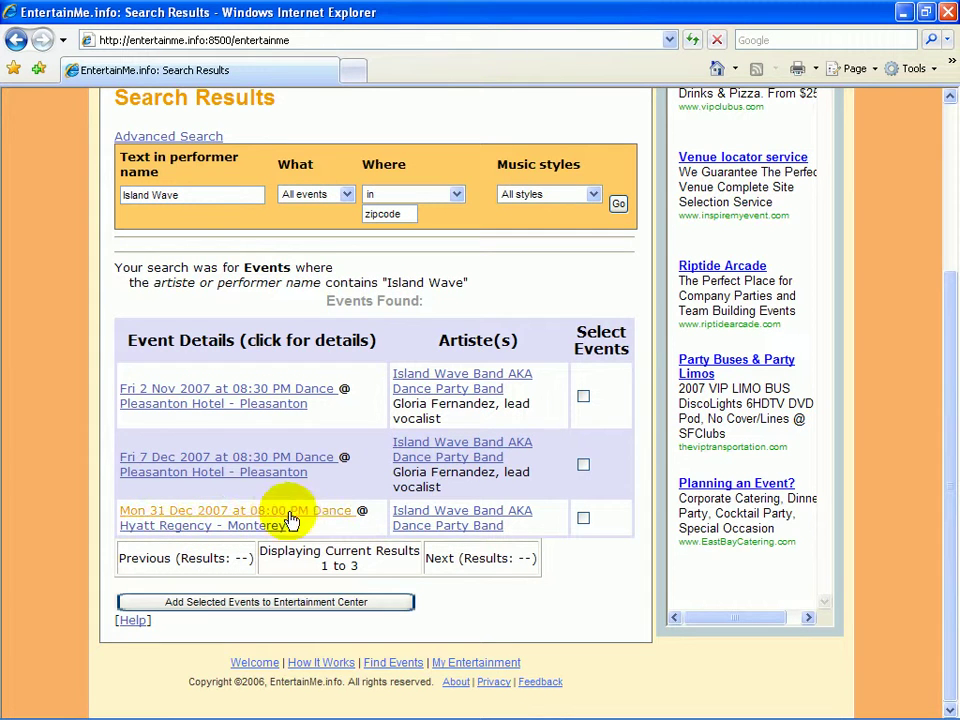
pyautogui.click(584, 519)
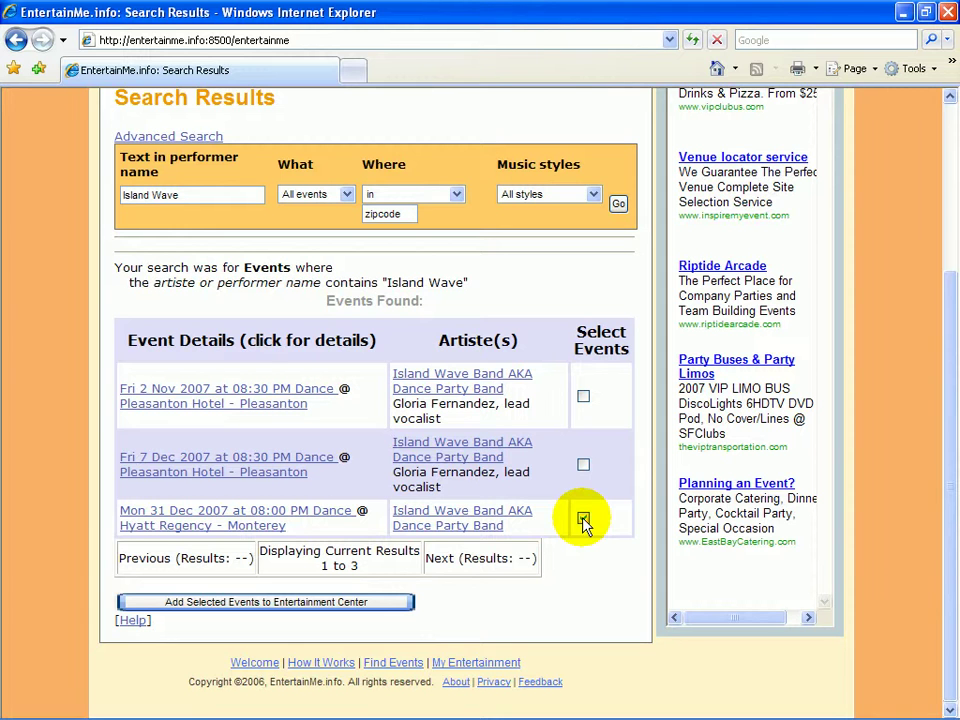
pyautogui.click(355, 610)
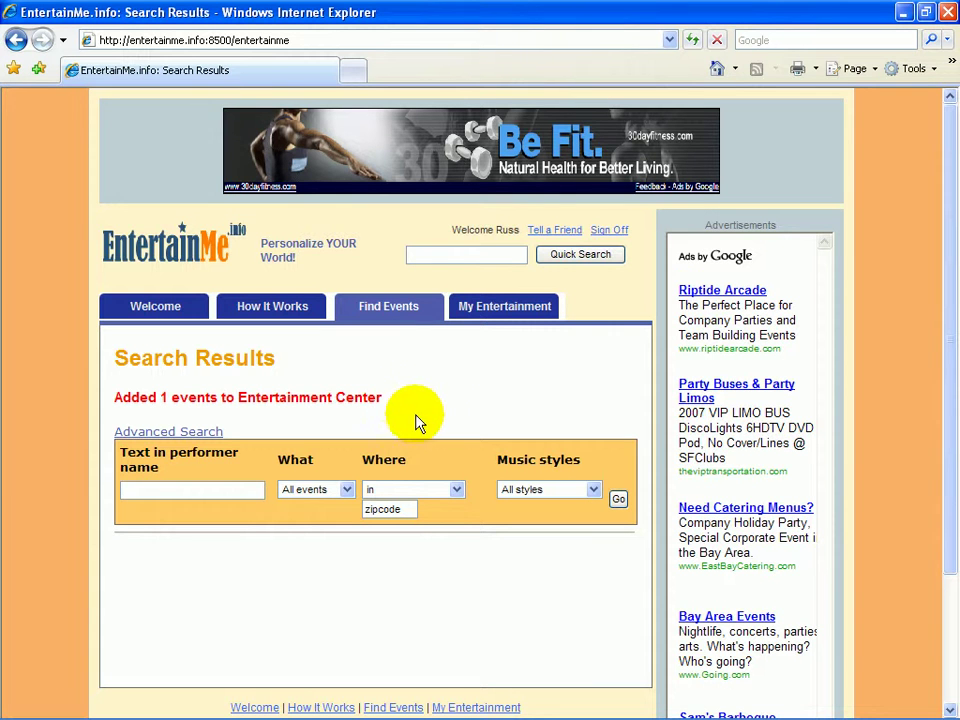
# Step: Search for all events with the music style 80's Hits and look through the list
pyautogui.click(594, 490)
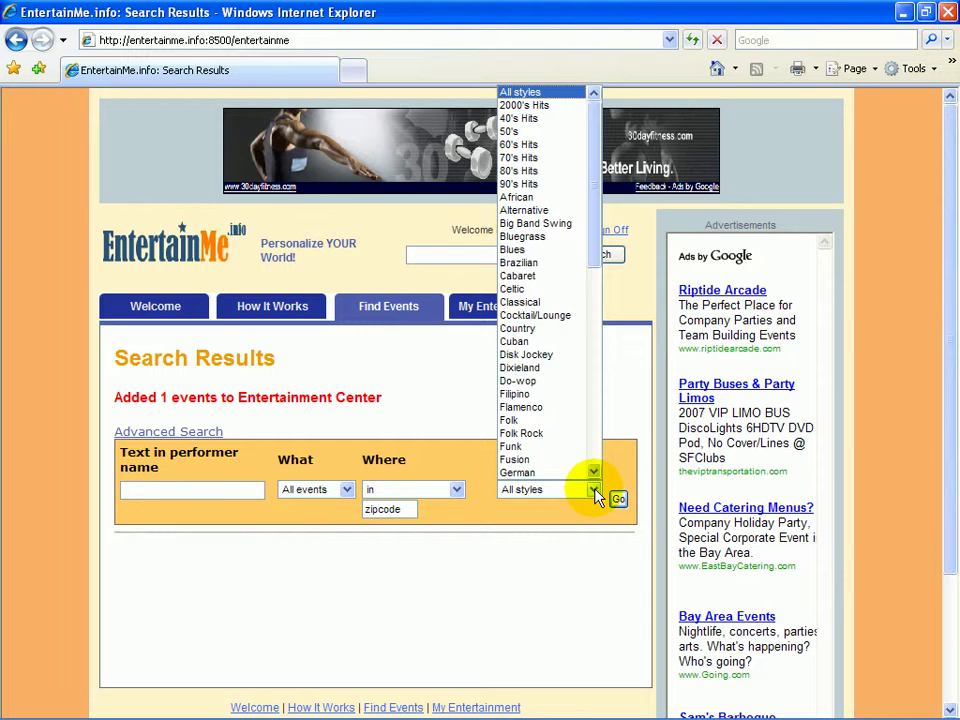
pyautogui.click(524, 172)
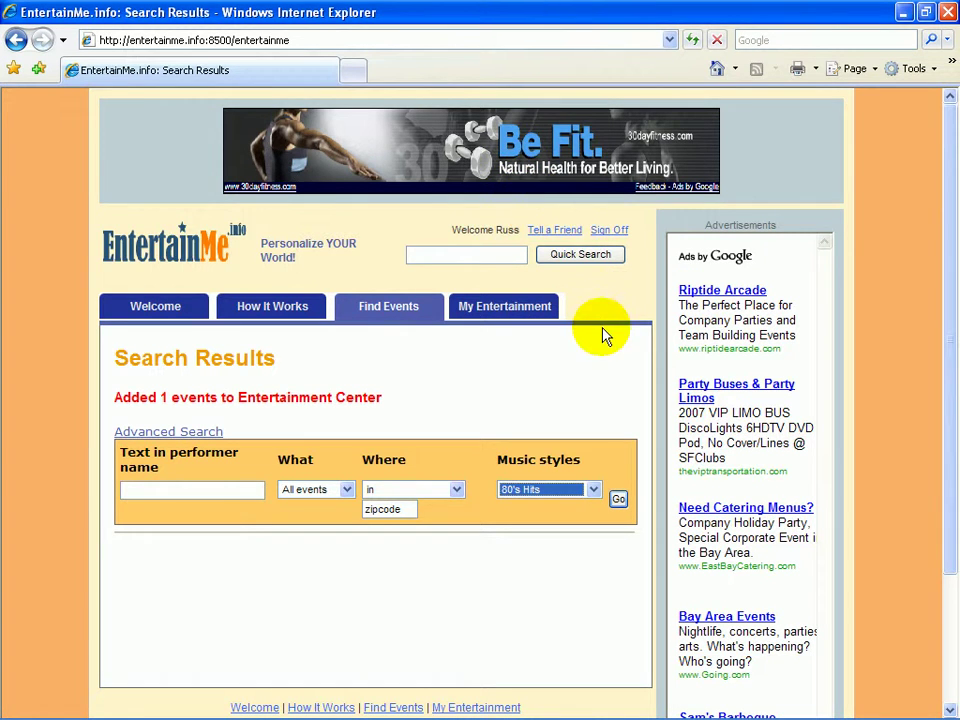
pyautogui.click(619, 502)
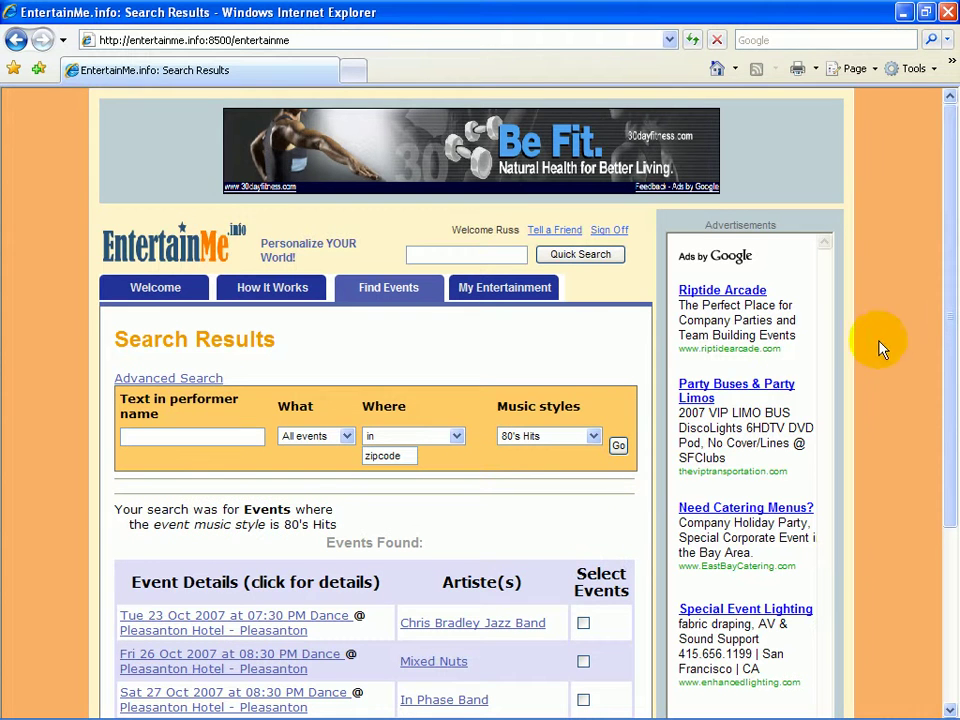
pyautogui.moveTo(953, 317); pyautogui.dragTo(949, 482)
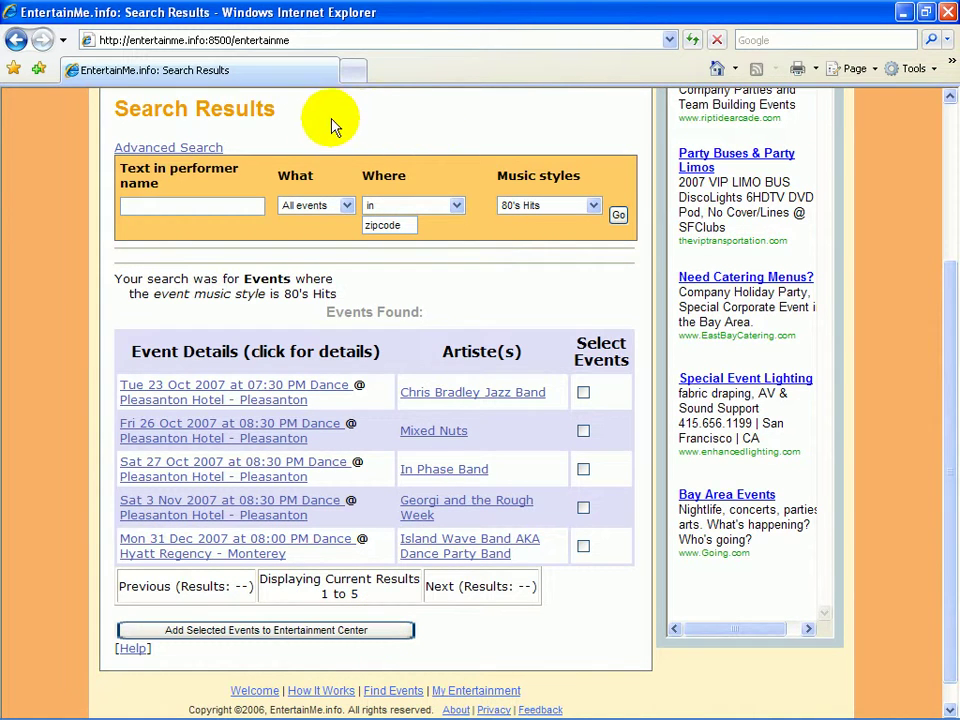
# Step: Run an advanced search for events classified as Karaoke that take place on a Friday
pyautogui.click(205, 150)
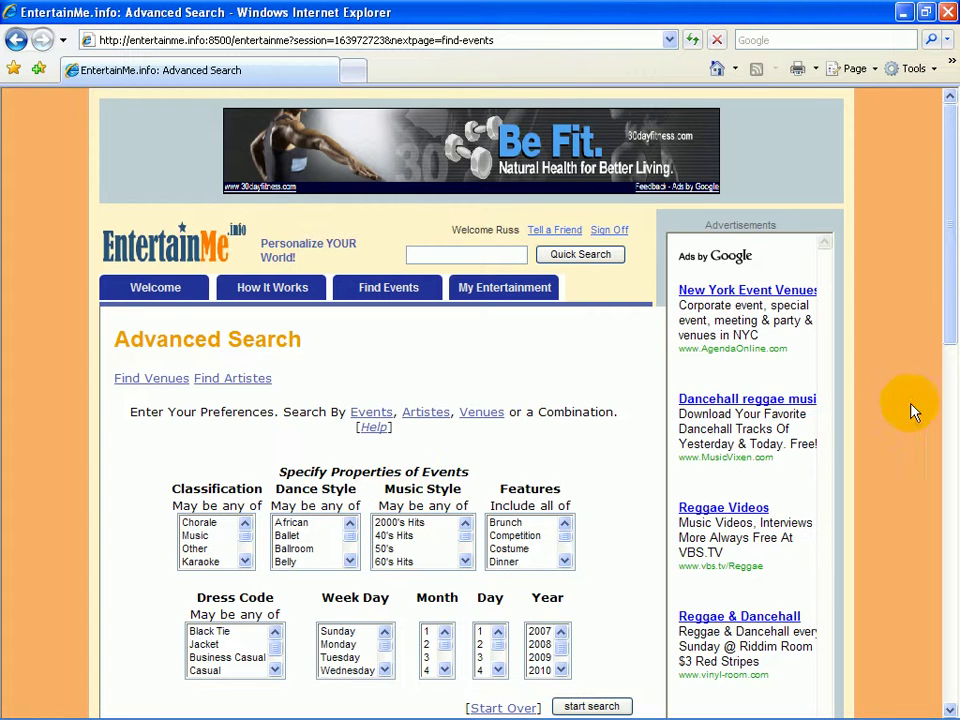
pyautogui.moveTo(946, 332); pyautogui.dragTo(943, 465)
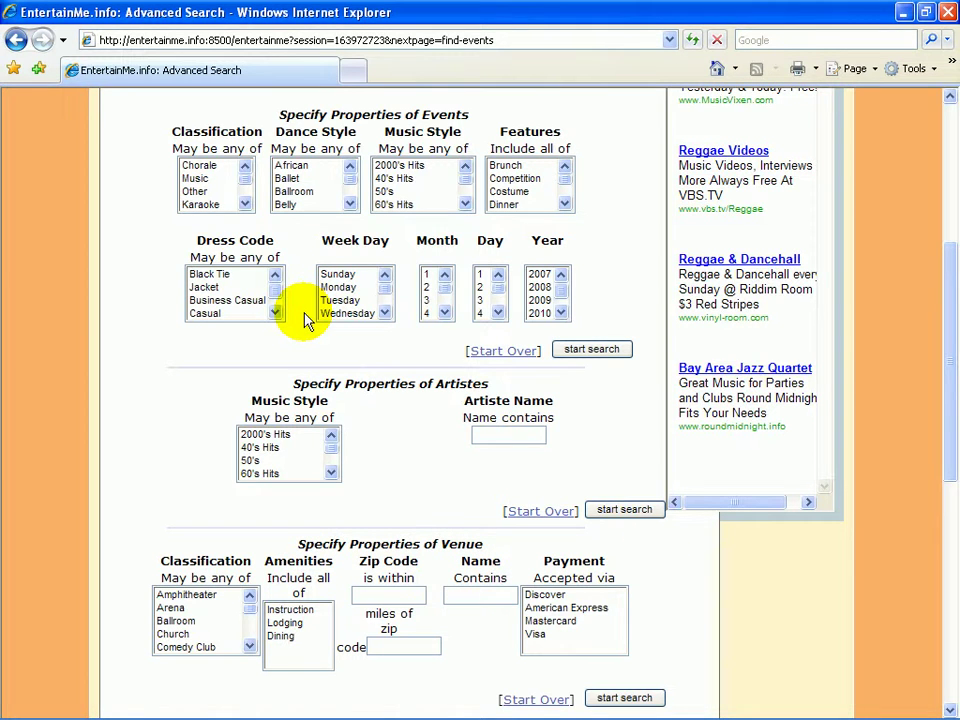
pyautogui.click(208, 206)
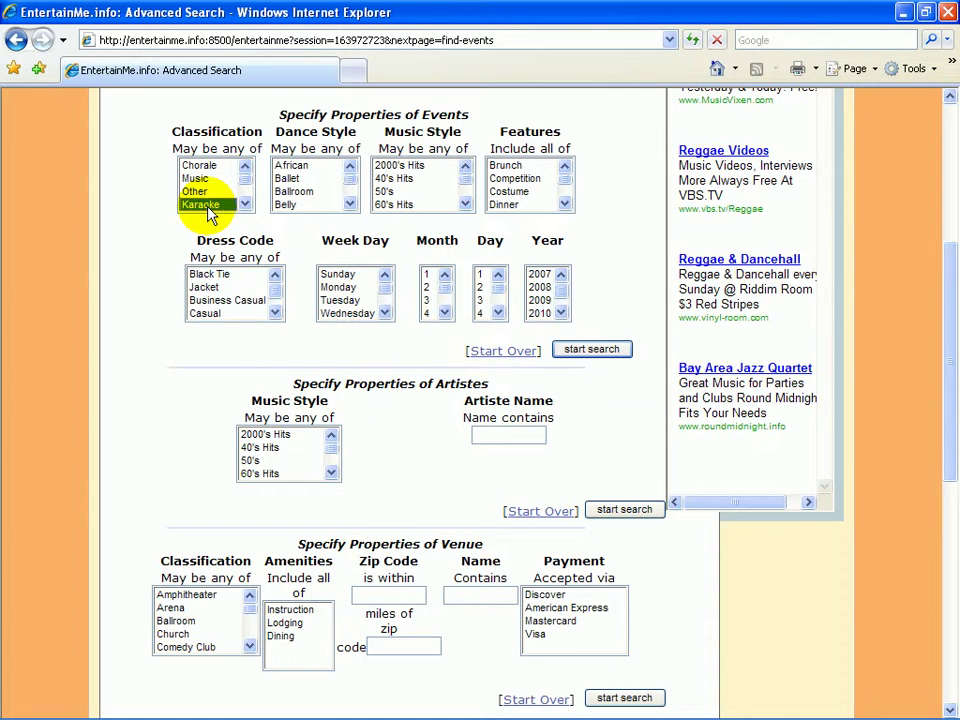
pyautogui.click(384, 313)
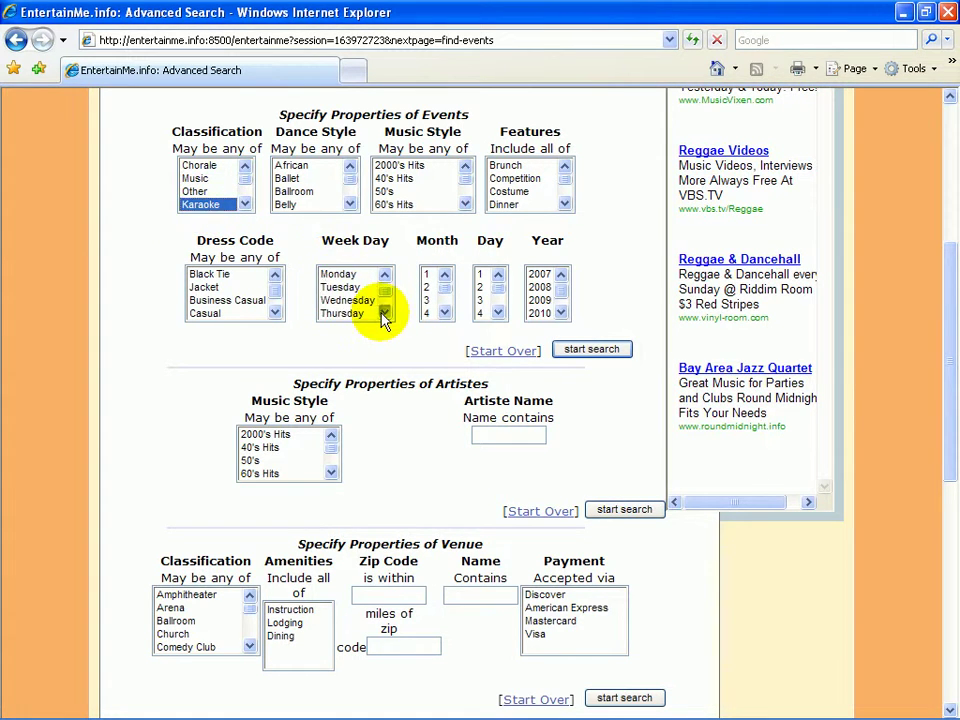
pyautogui.click(384, 313)
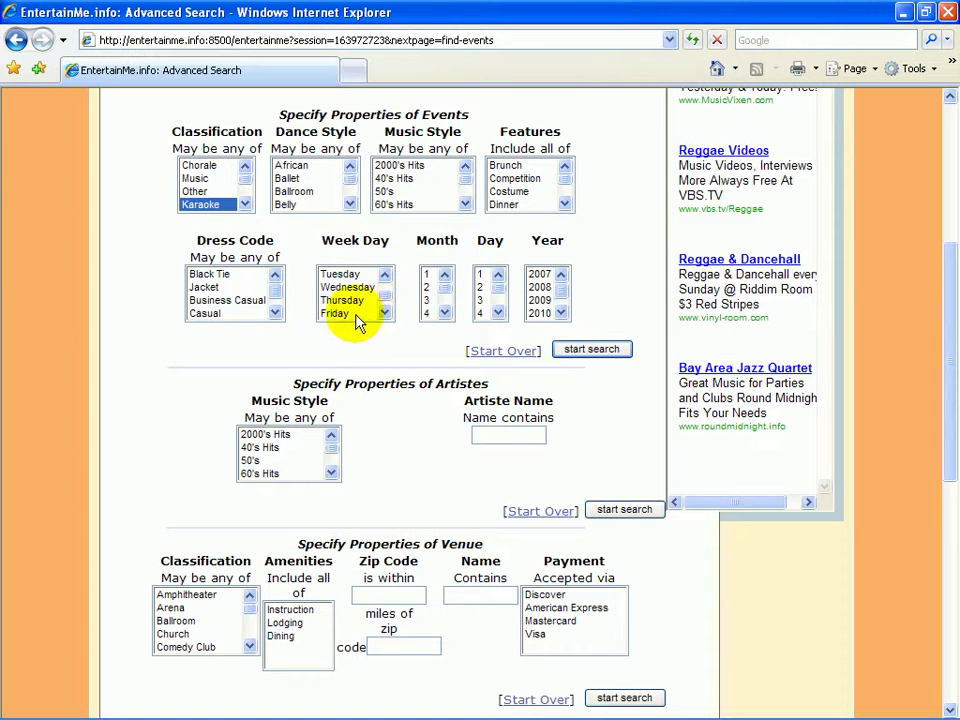
pyautogui.click(336, 314)
pyautogui.click(595, 349)
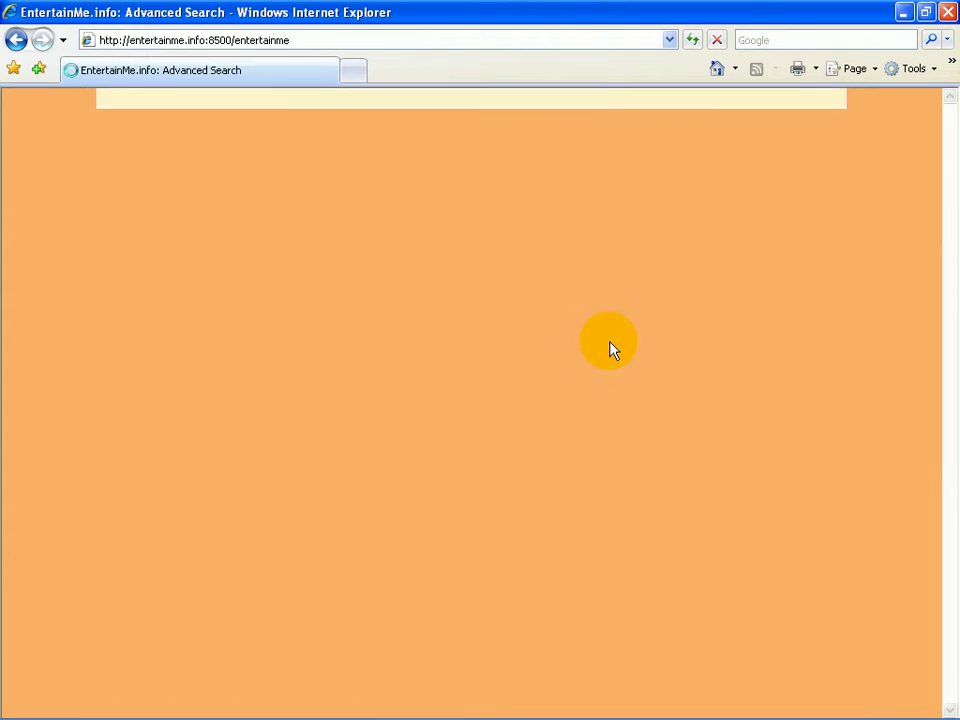
pyautogui.moveTo(948, 242)
pyautogui.mouseDown()
pyautogui.moveTo(952, 443)
pyautogui.moveTo(956, 249)
pyautogui.mouseUp()
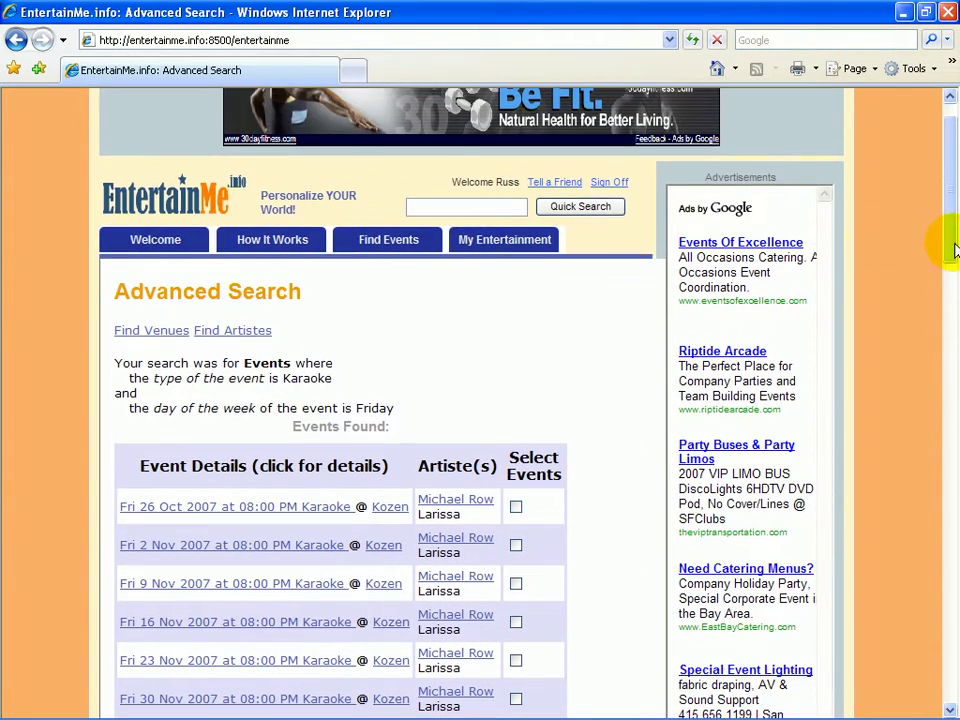
# Step: Clear the advanced search criteria and search for events whose artistes have the music style Classical
pyautogui.click(16, 42)
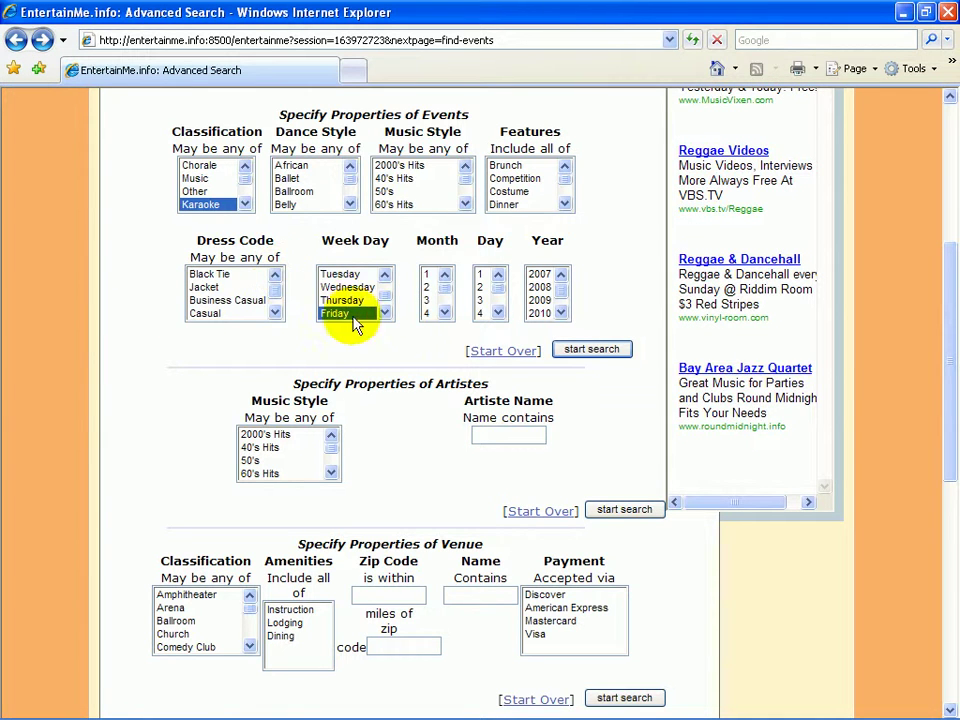
pyautogui.click(497, 351)
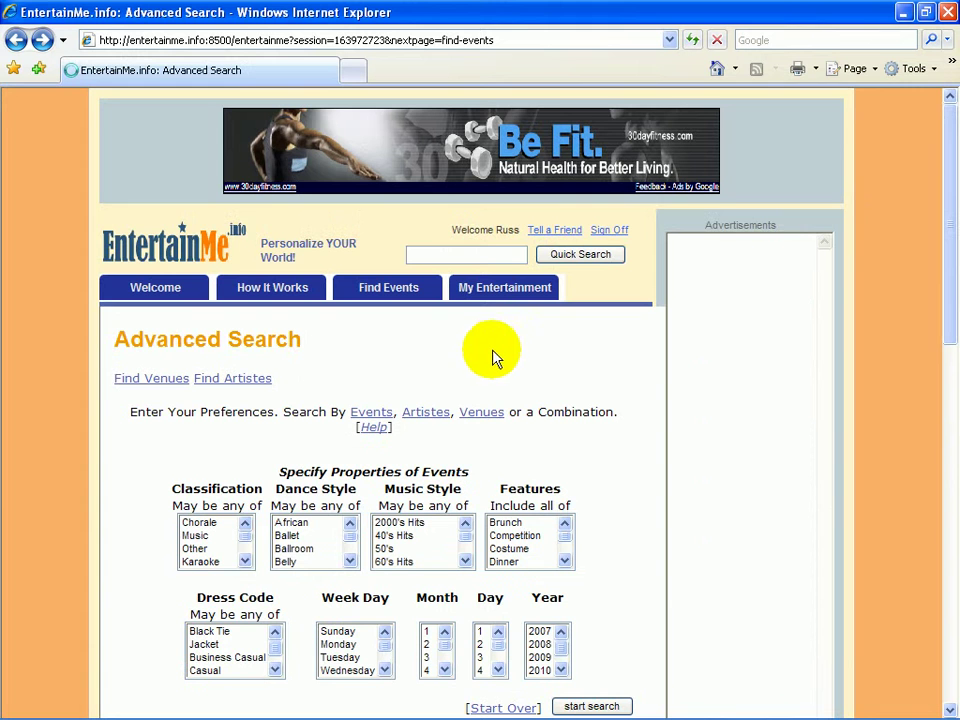
pyautogui.moveTo(947, 308); pyautogui.dragTo(945, 531)
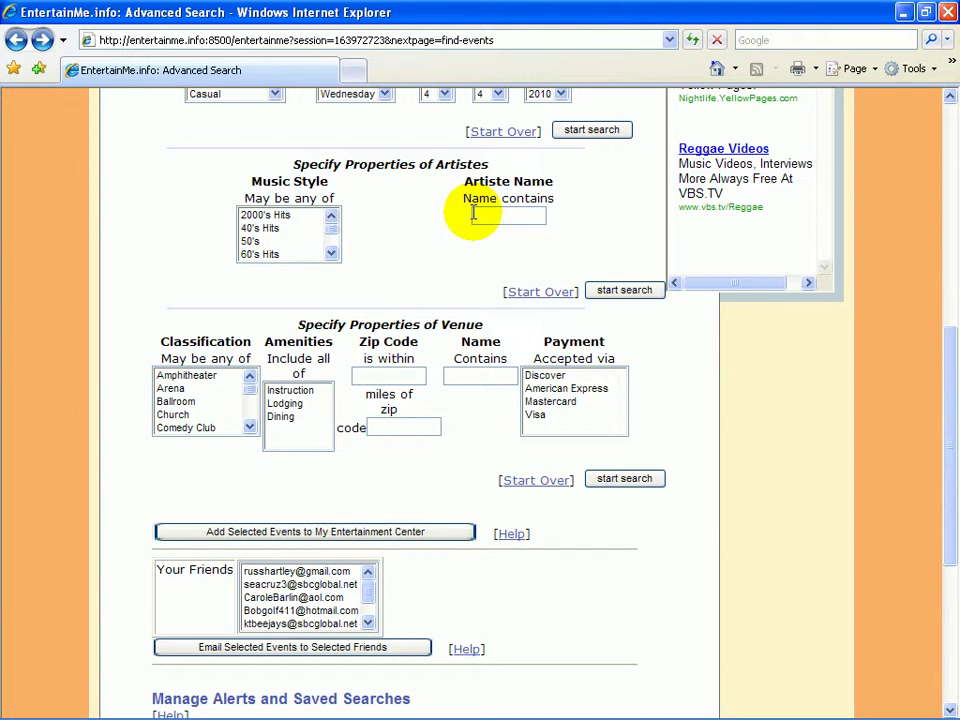
pyautogui.click(331, 253)
pyautogui.click(331, 253)
pyautogui.click(331, 253)
pyautogui.click(331, 253)
pyautogui.click(331, 253)
pyautogui.click(331, 253)
pyautogui.click(331, 253)
pyautogui.click(331, 253)
pyautogui.click(331, 253)
pyautogui.click(331, 253)
pyautogui.click(331, 253)
pyautogui.click(331, 253)
pyautogui.click(331, 253)
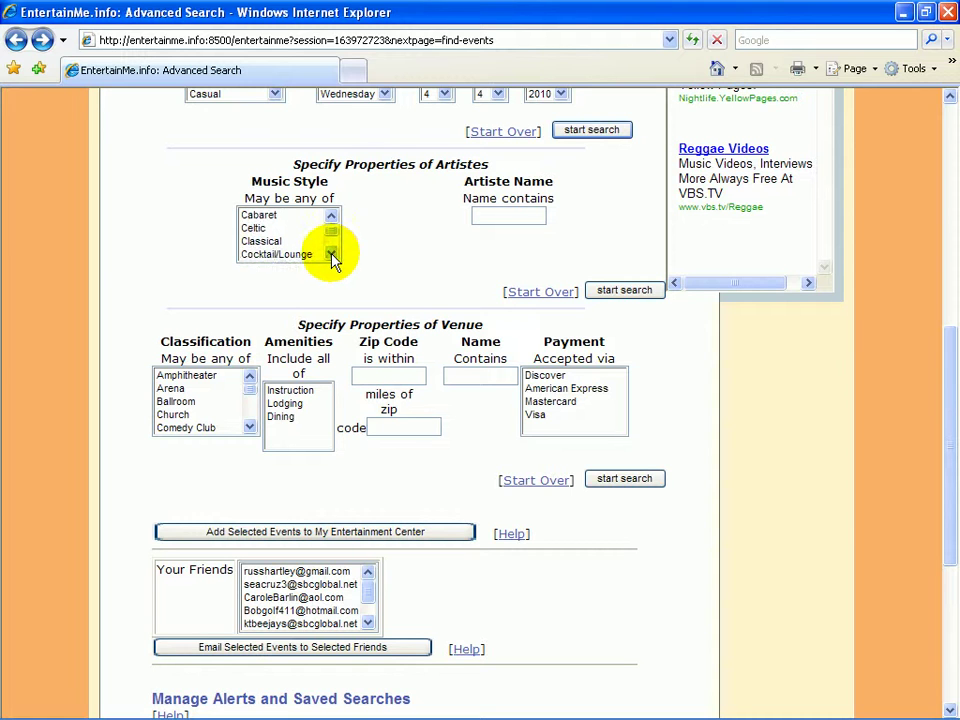
pyautogui.click(273, 243)
pyautogui.click(619, 292)
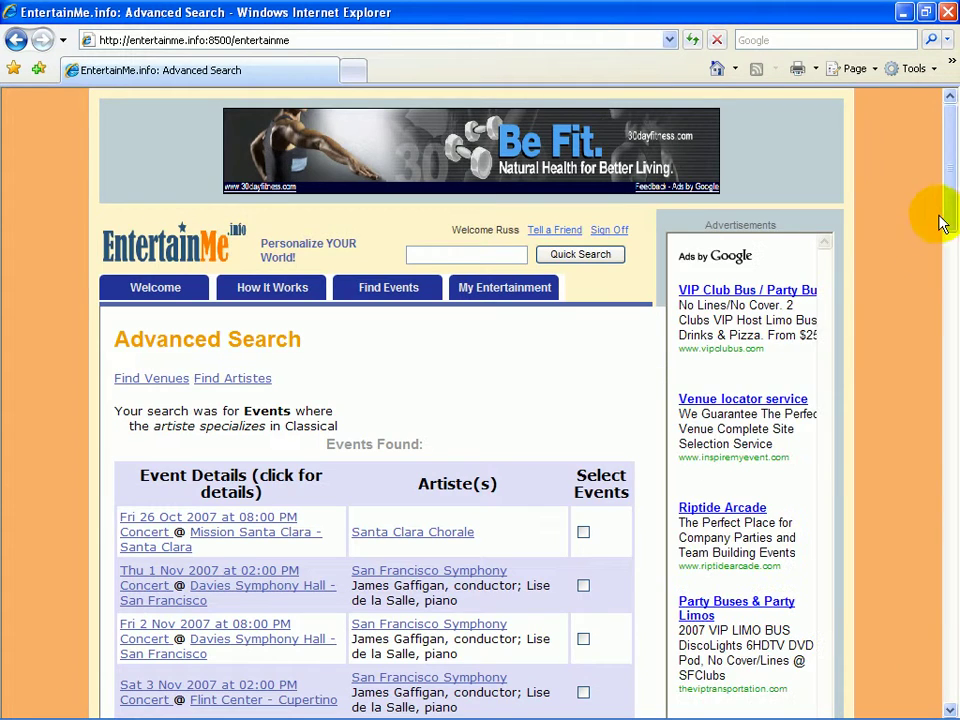
pyautogui.moveTo(950, 210); pyautogui.dragTo(814, 225)
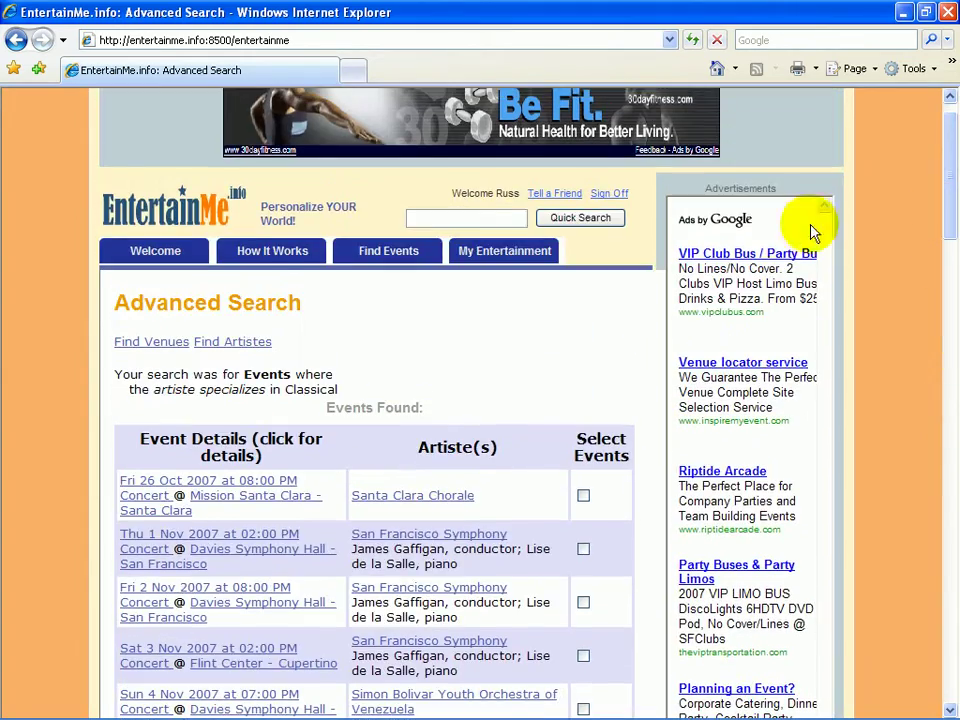
# Step: Return to the advanced search form and look over its venue criteria, event-sharing options, and alerts and saved searches
pyautogui.click(20, 40)
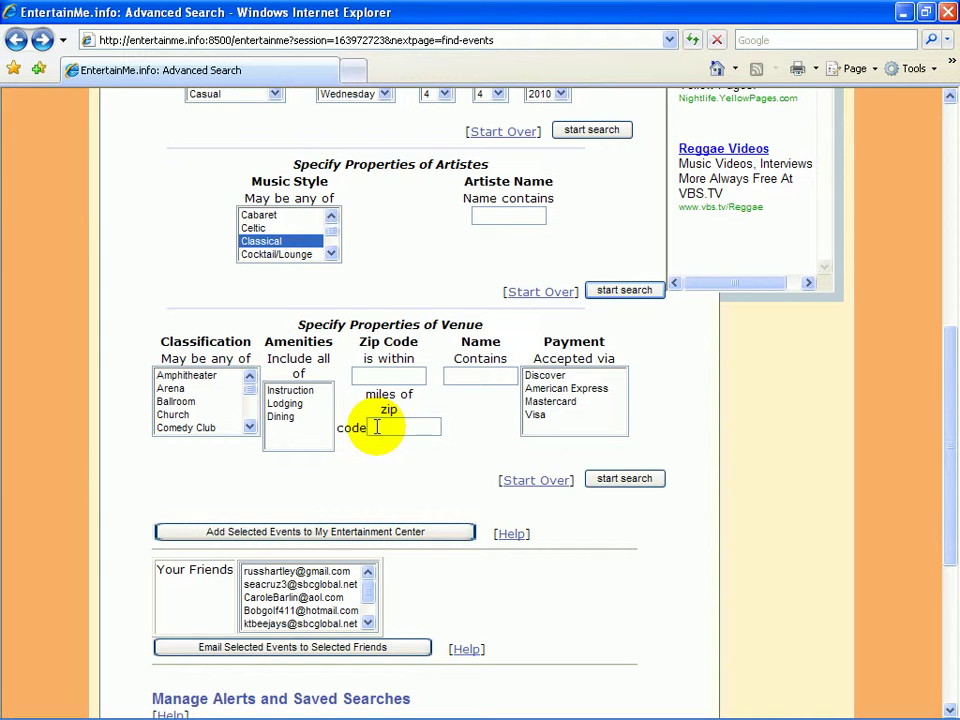
pyautogui.moveTo(949, 336); pyautogui.dragTo(952, 506)
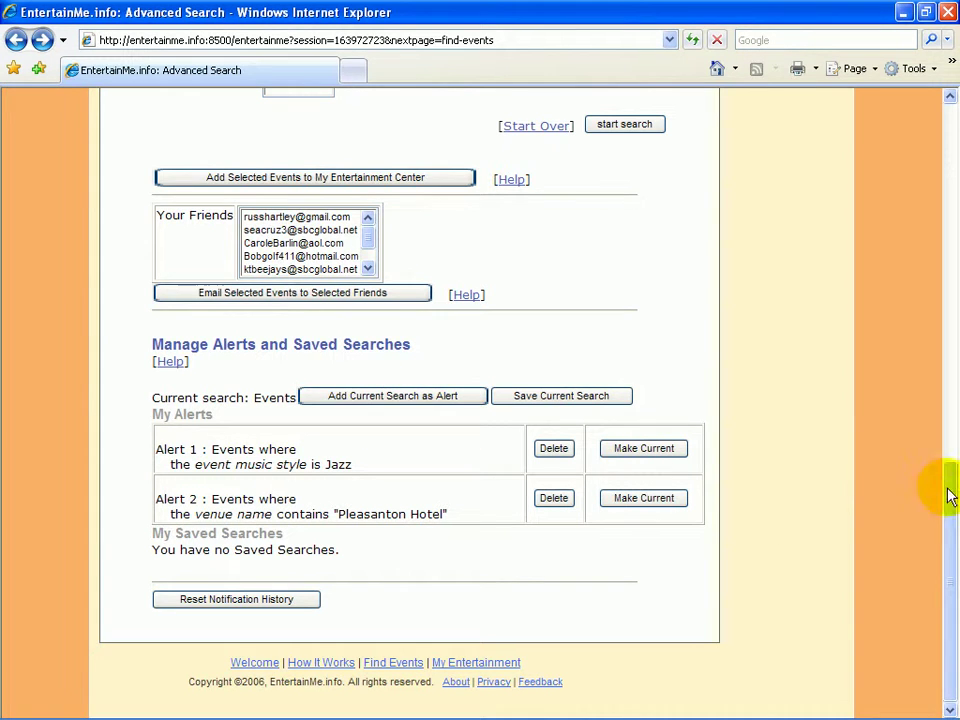
pyautogui.moveTo(956, 492); pyautogui.dragTo(945, 107)
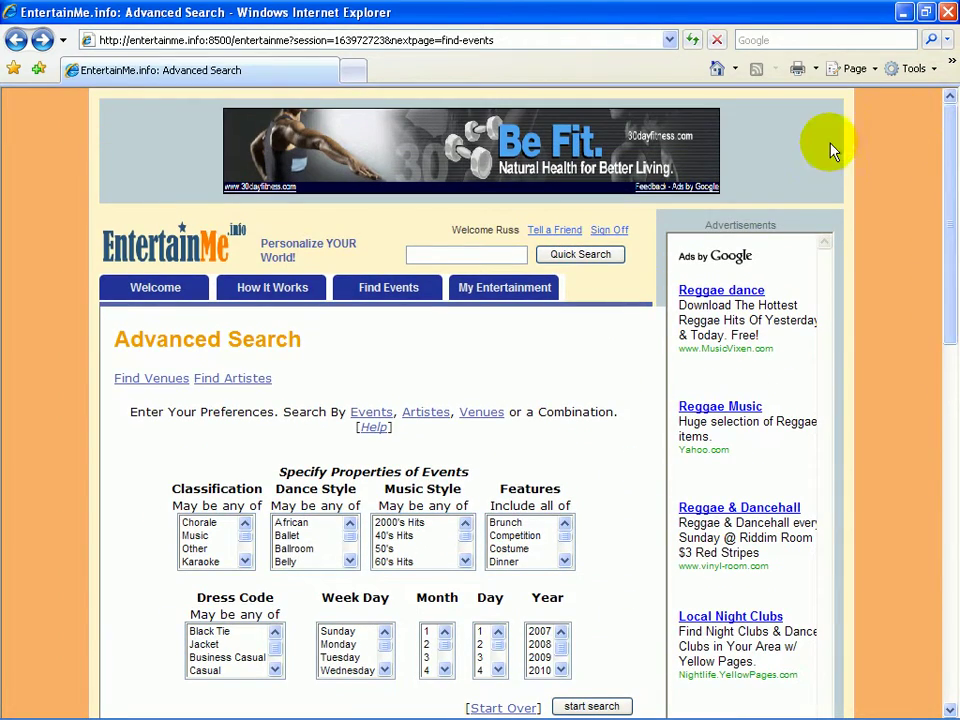
# Step: Open My Entertainment Center, note renting a limo and buying flowers for the Mon 31 Dec 2007 dance, and review the My Friends section
pyautogui.click(522, 290)
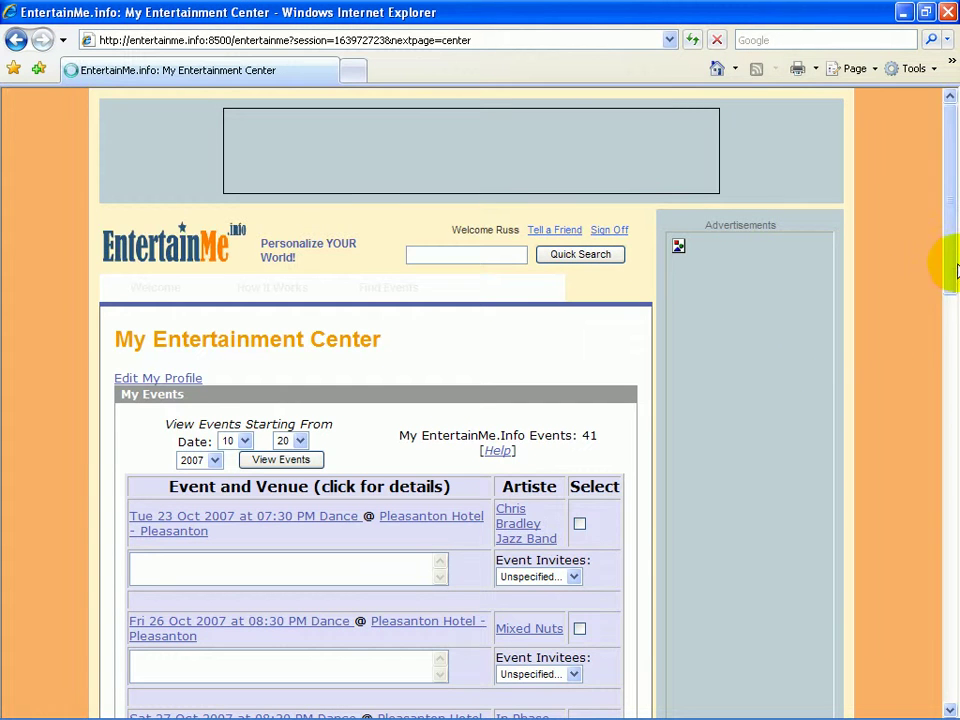
pyautogui.moveTo(951, 261); pyautogui.dragTo(958, 568)
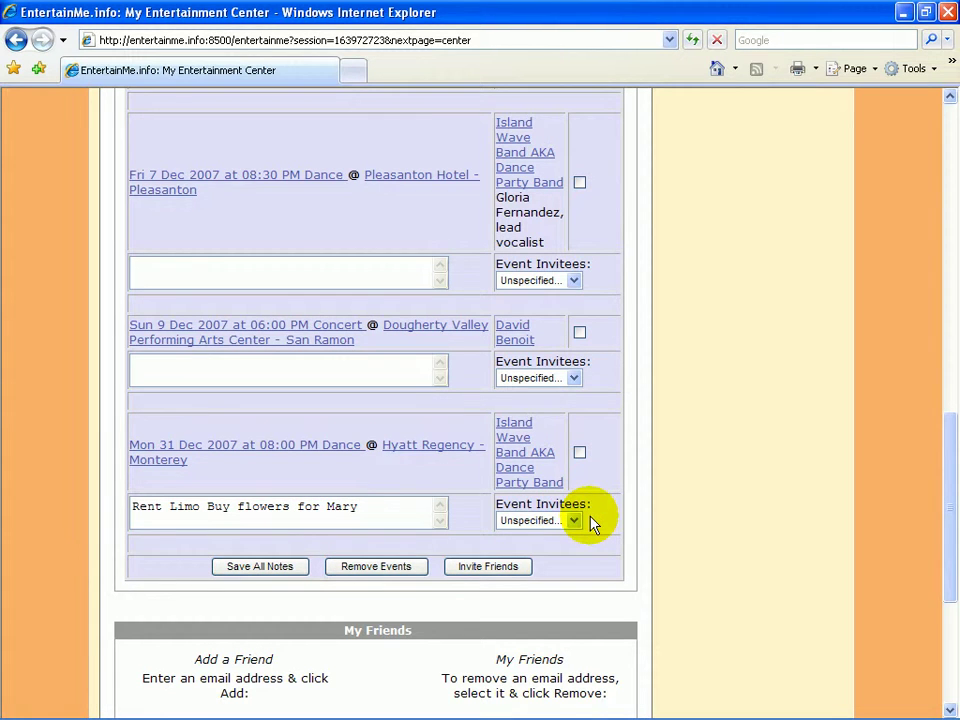
pyautogui.moveTo(943, 467); pyautogui.dragTo(953, 528)
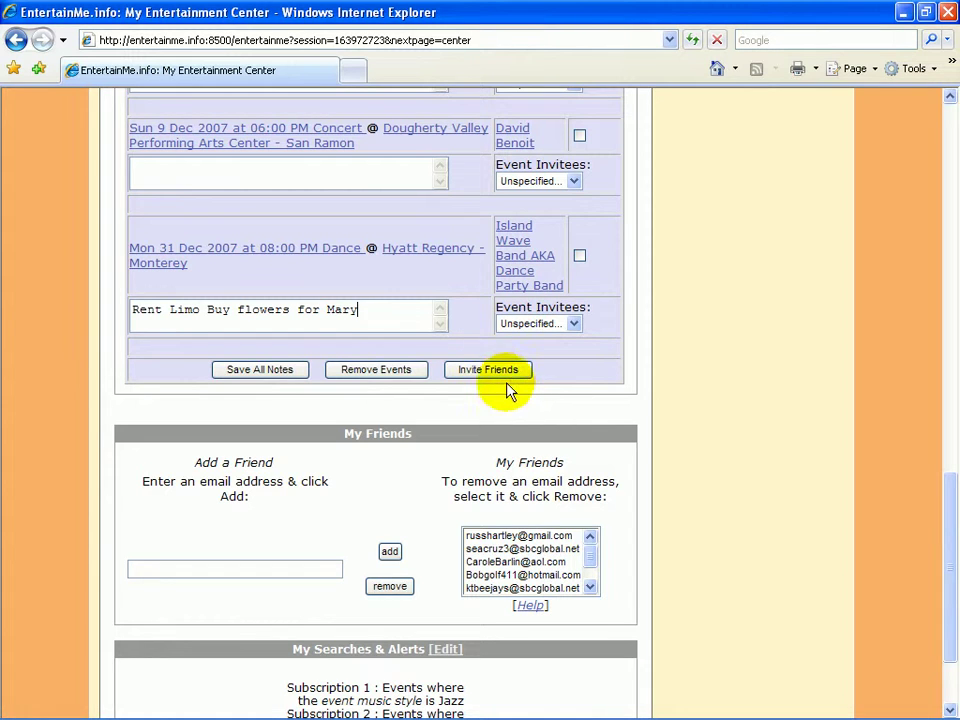
pyautogui.moveTo(953, 540); pyautogui.dragTo(911, 186)
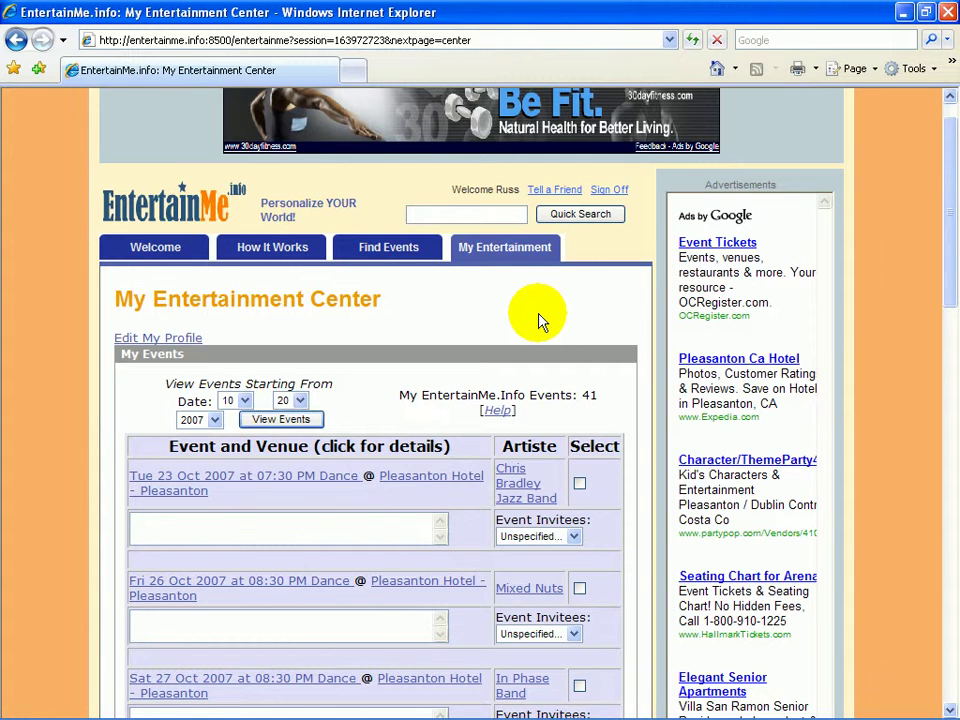
# Step: View the Welcome page and its feedback form, then go back to the Welcome page without submitting feedback
pyautogui.click(158, 252)
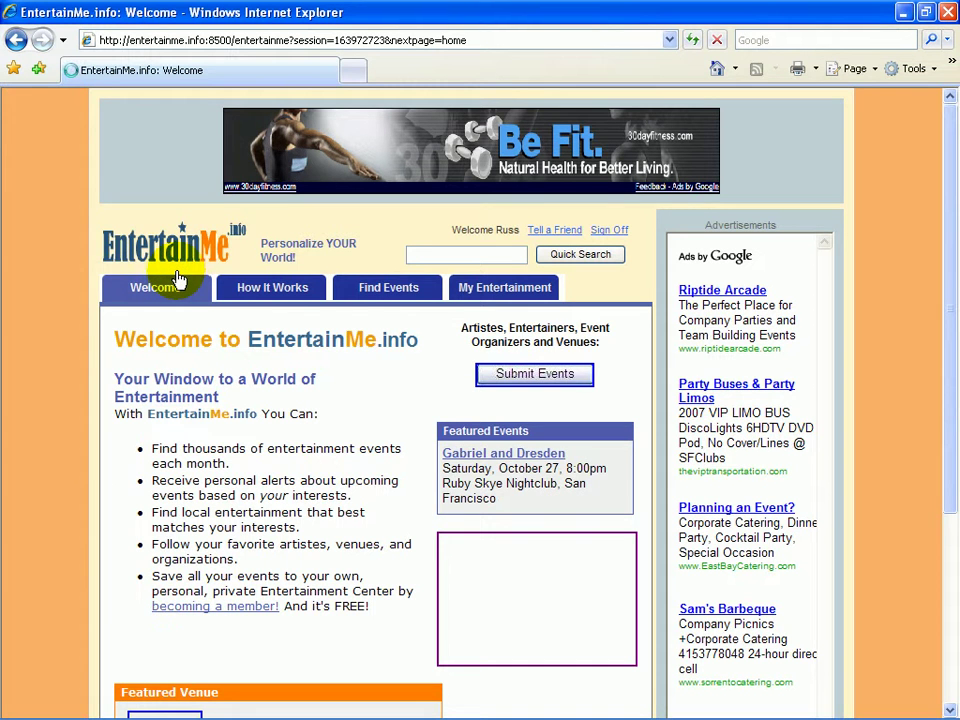
pyautogui.moveTo(948, 295); pyautogui.dragTo(951, 476)
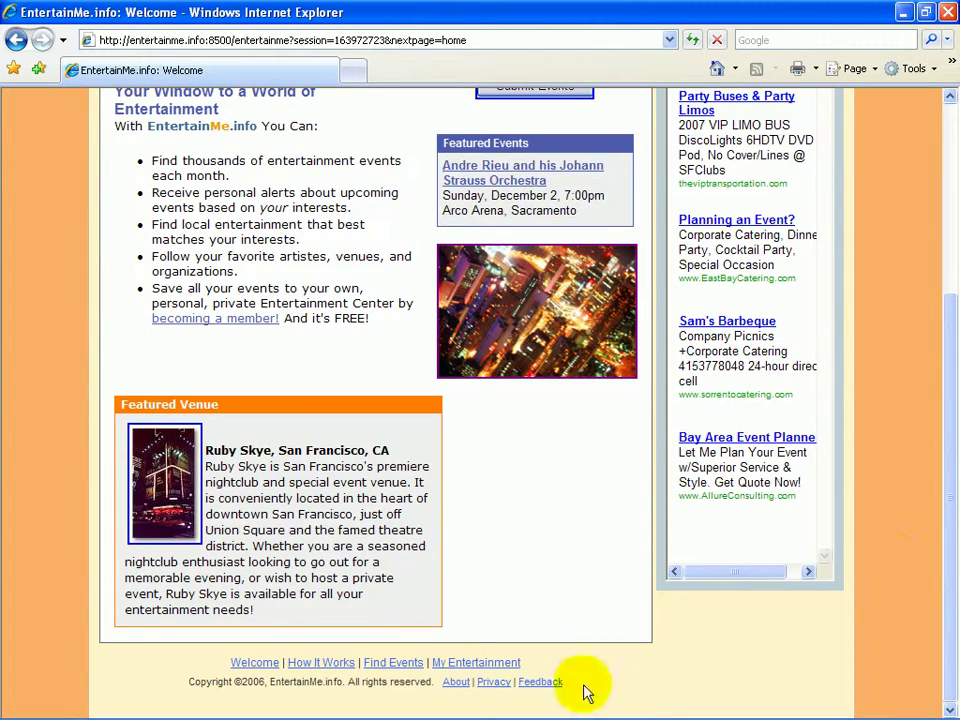
pyautogui.click(545, 684)
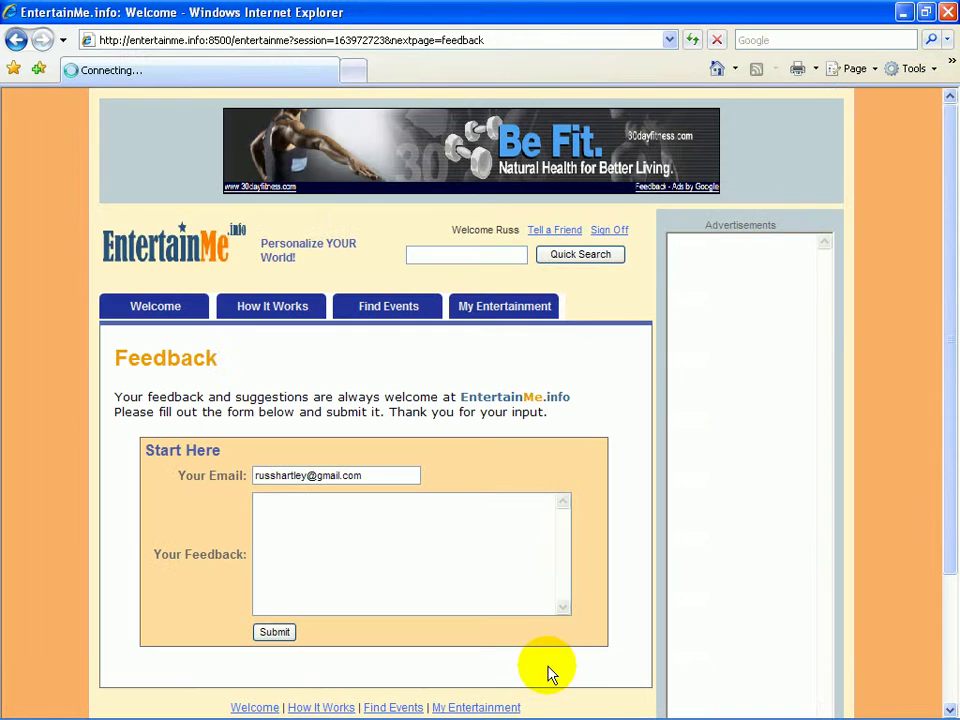
pyautogui.moveTo(954, 418); pyautogui.dragTo(951, 500)
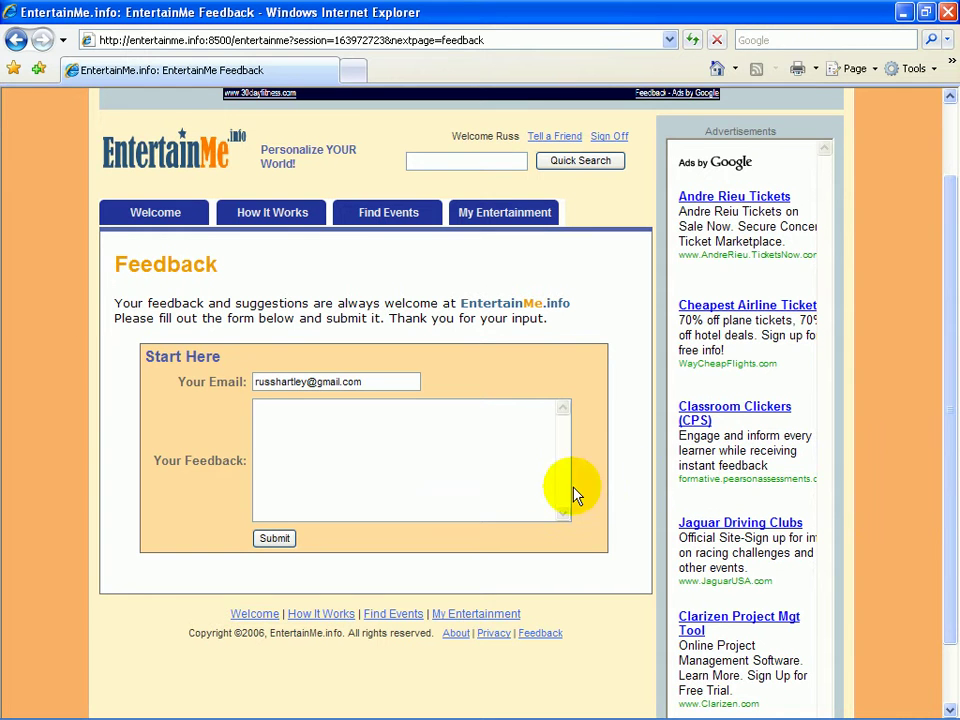
pyautogui.click(170, 226)
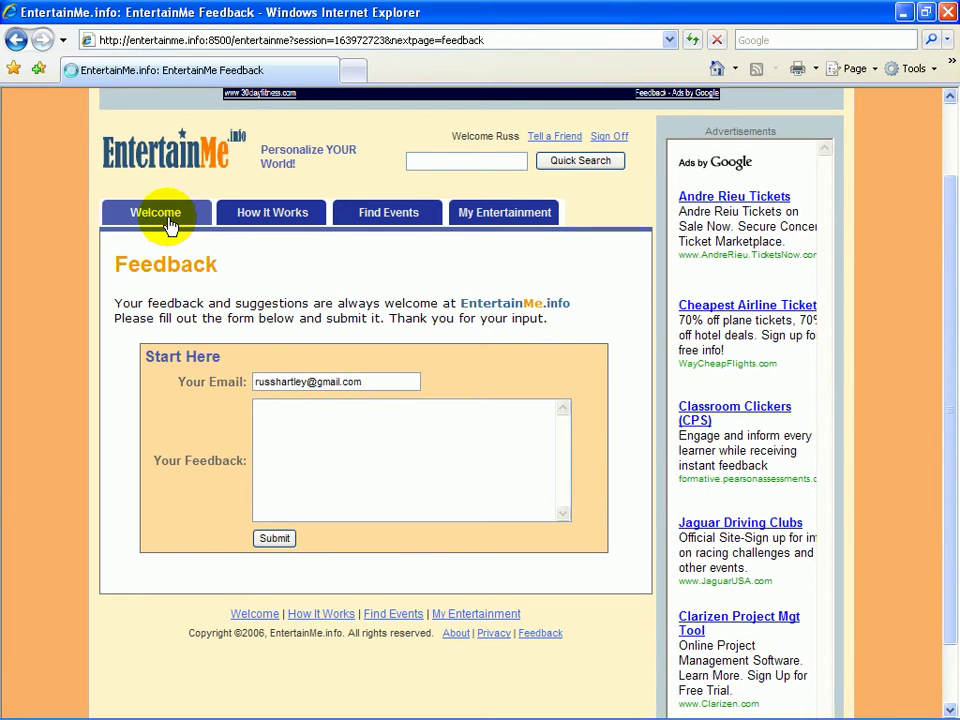